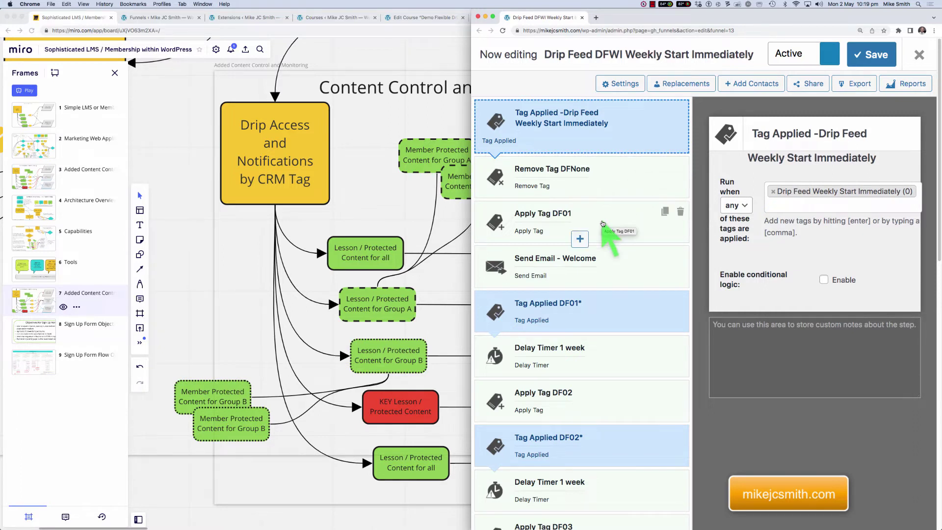
Open the Apply Tag DF01 step of the weekly drip feed funnel to examine the tag it applies.
{"action": "left_click", "coordinate": [603, 219]}
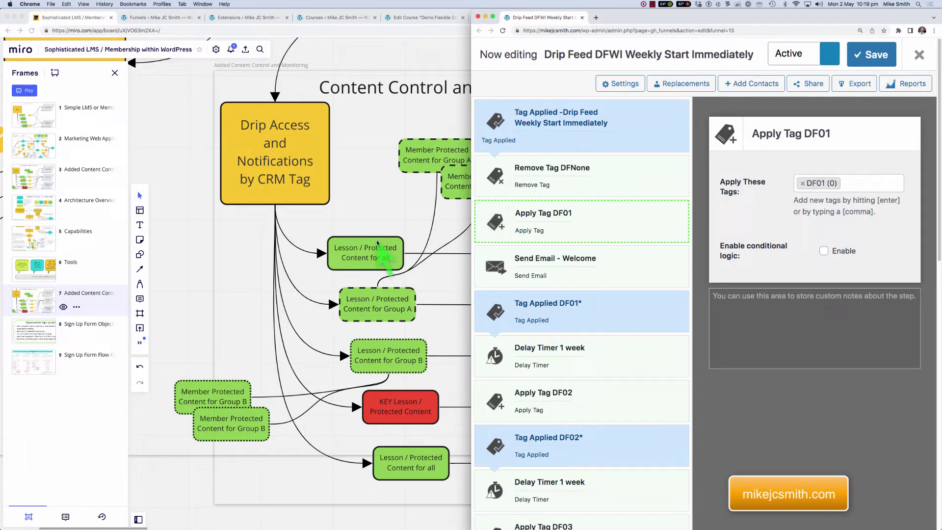
{"action": "mouse_move", "coordinate": [545, 158]}
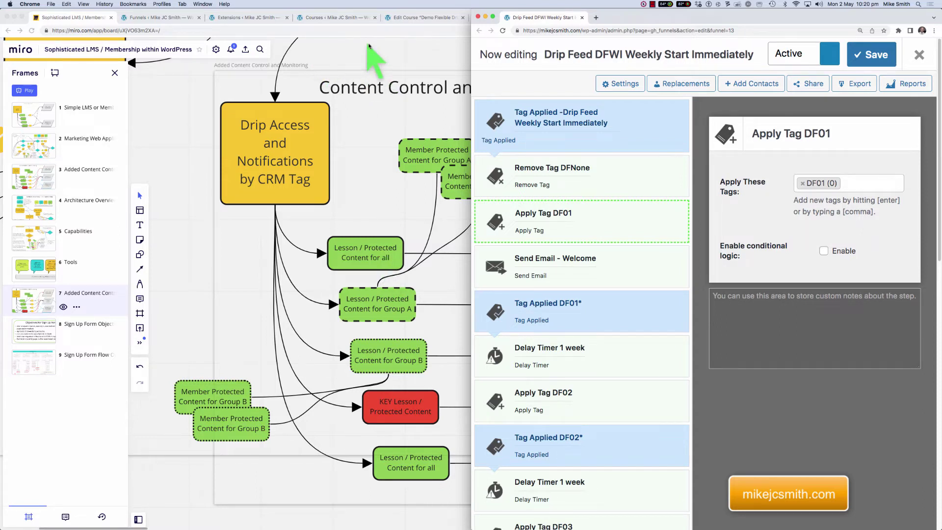
Look through the Groundhogg extensions for the LearnDash Integration and Content Restriction add-ons.
{"action": "left_click", "coordinate": [263, 20]}
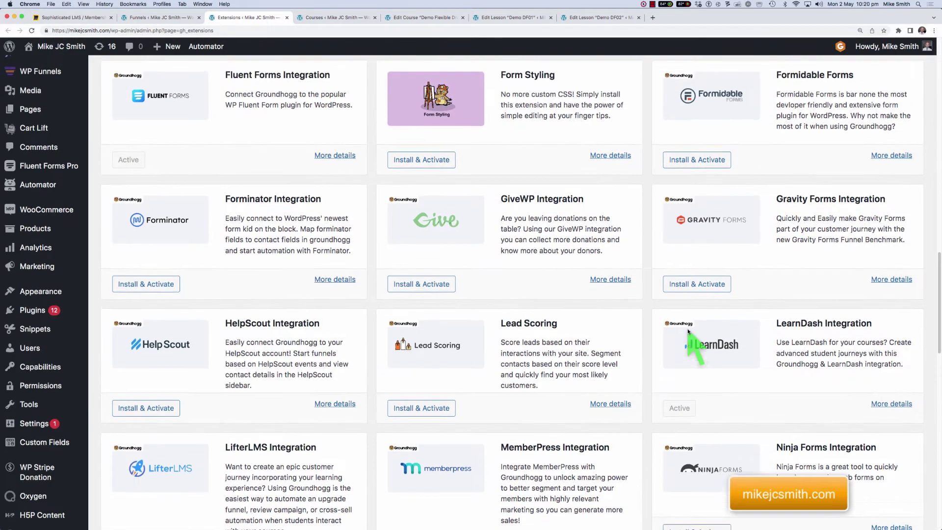
{"action": "scroll", "coordinate": [689, 335], "scroll_direction": "up", "scroll_amount": 6}
{"action": "scroll", "coordinate": [688, 332], "scroll_direction": "up", "scroll_amount": 3}
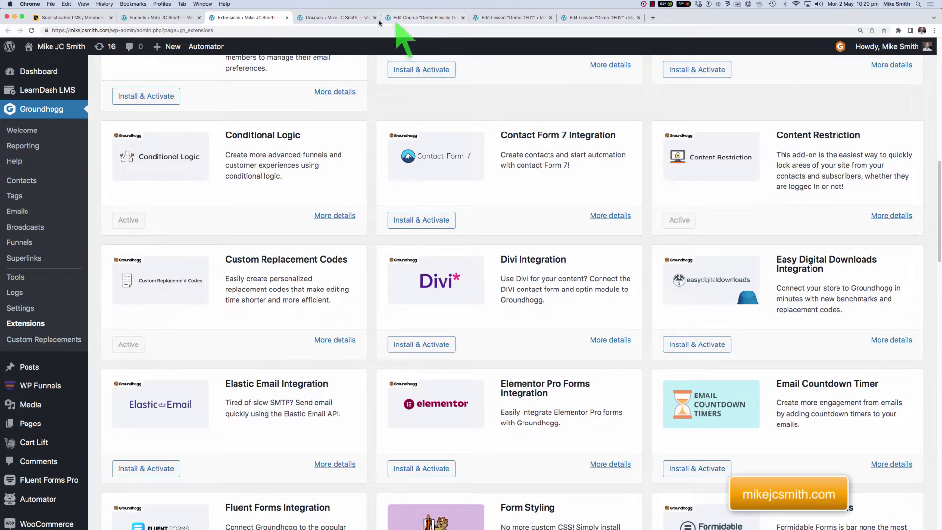
Check the LearnDash course list and view the lessons in the Demo Flexible Drip Feed course builder.
{"action": "left_click", "coordinate": [343, 18]}
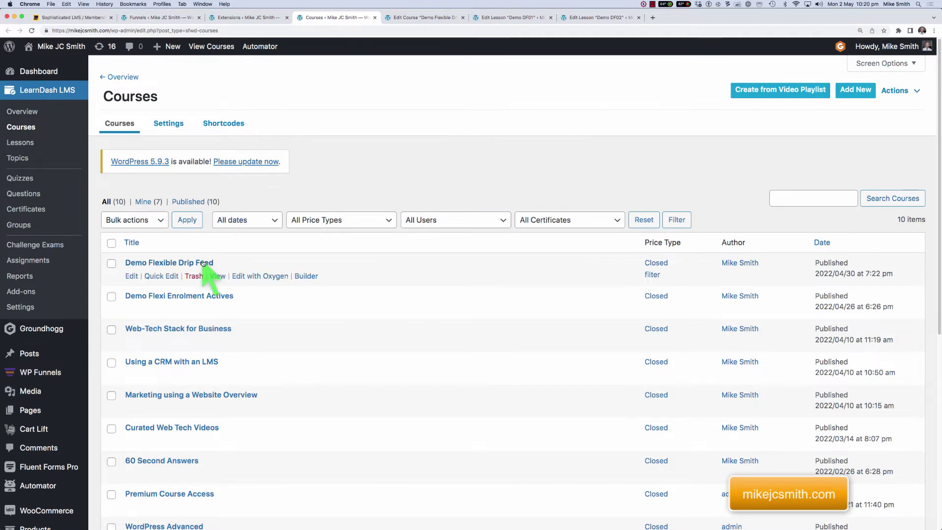
{"action": "left_click", "coordinate": [416, 18]}
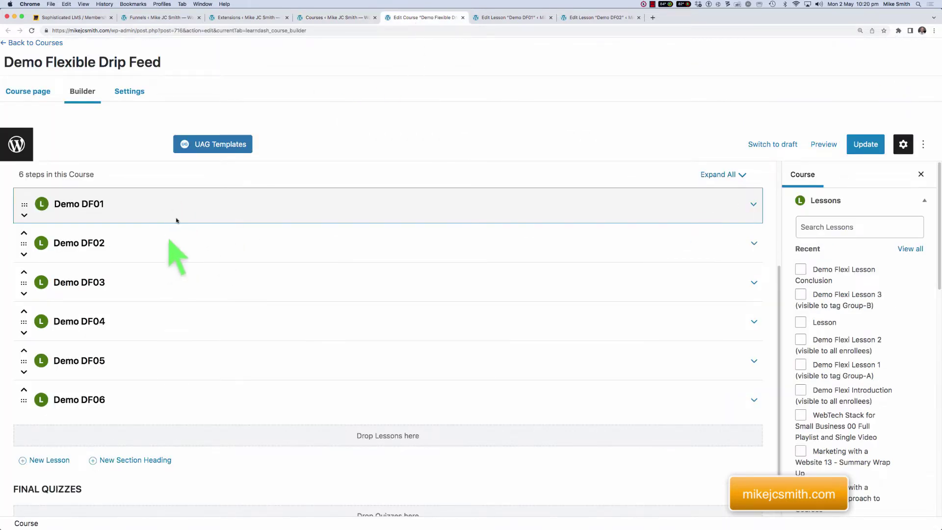
Examine the Content Restriction settings of lesson Demo DF01, checking the Content Restriction add-on on the extensions page.
{"action": "left_click", "coordinate": [519, 18]}
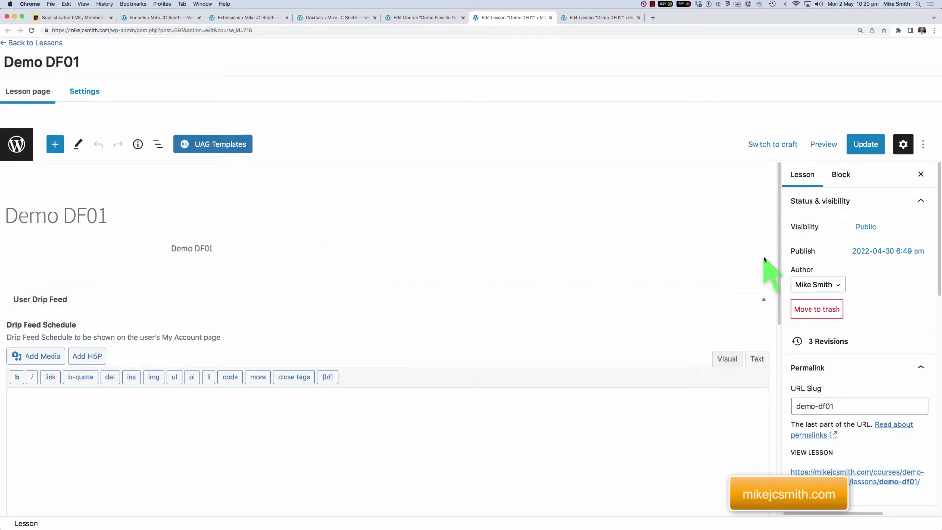
{"action": "scroll", "coordinate": [764, 260], "scroll_direction": "down", "scroll_amount": 5}
{"action": "scroll", "coordinate": [764, 260], "scroll_direction": "down", "scroll_amount": 5}
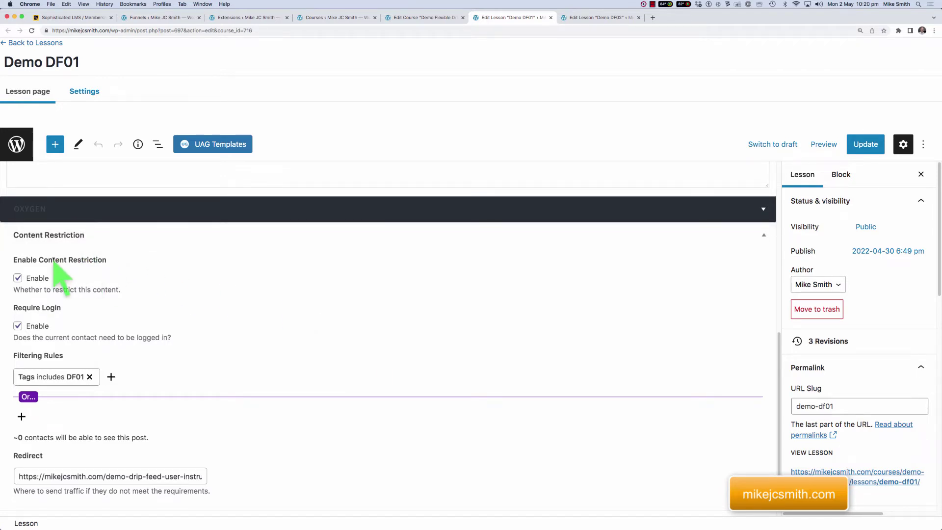
{"action": "left_click", "coordinate": [252, 19]}
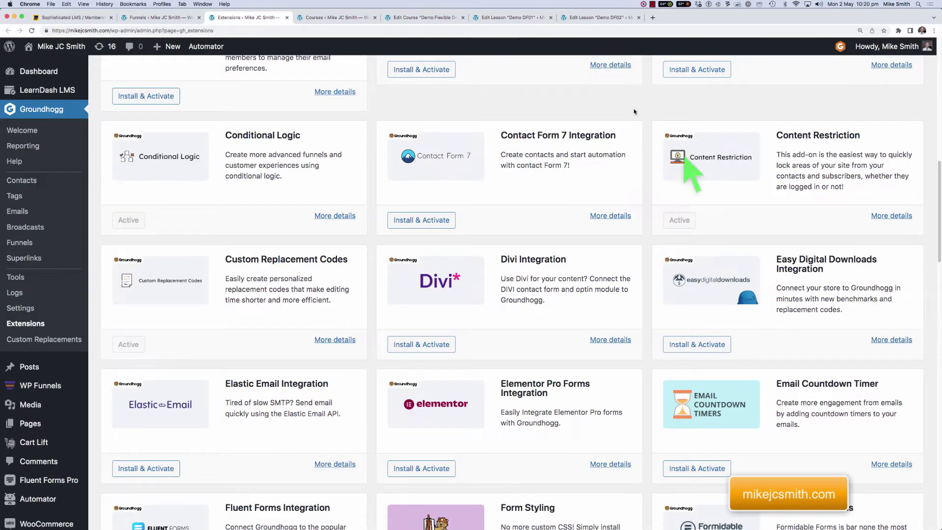
{"action": "left_click", "coordinate": [515, 18]}
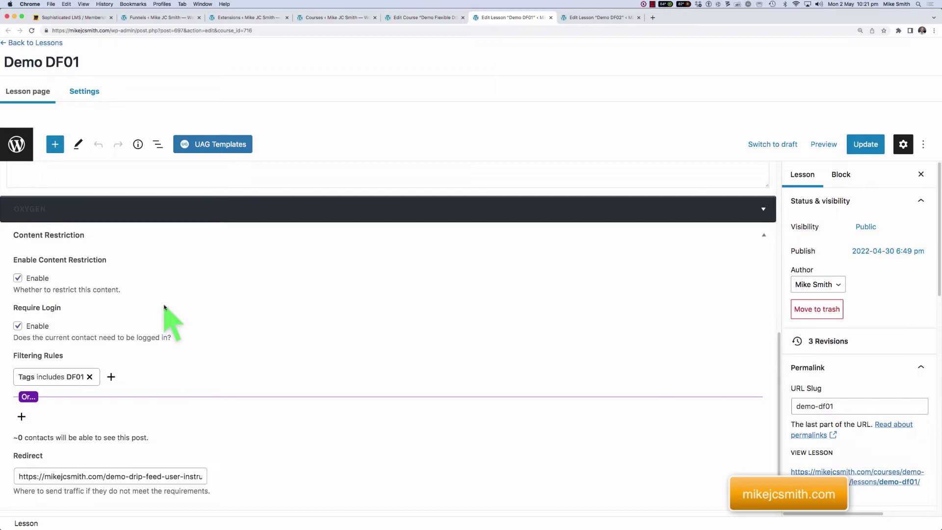
{"action": "scroll", "coordinate": [246, 316], "scroll_direction": "down", "scroll_amount": 2}
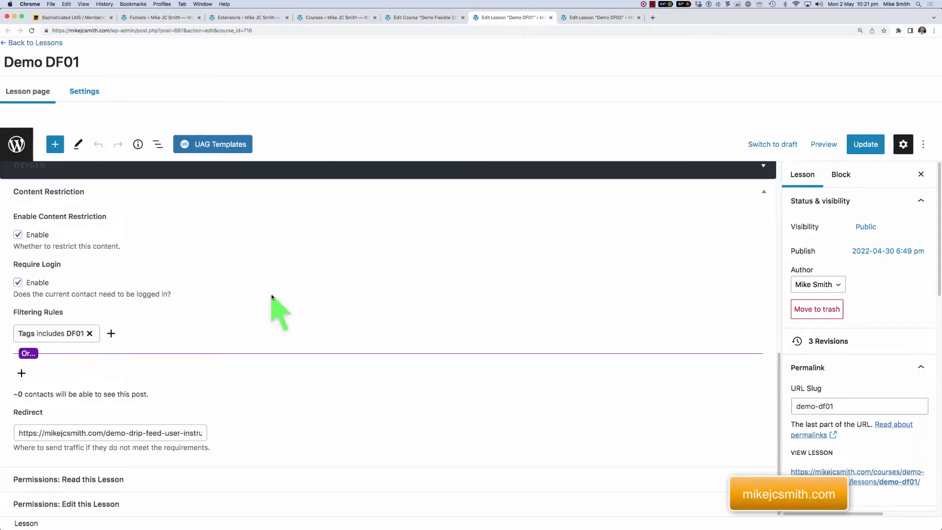
Return to the drip feed funnel and open the Send Email - Welcome step to examine its email selection.
{"action": "key", "text": "super+grave"}
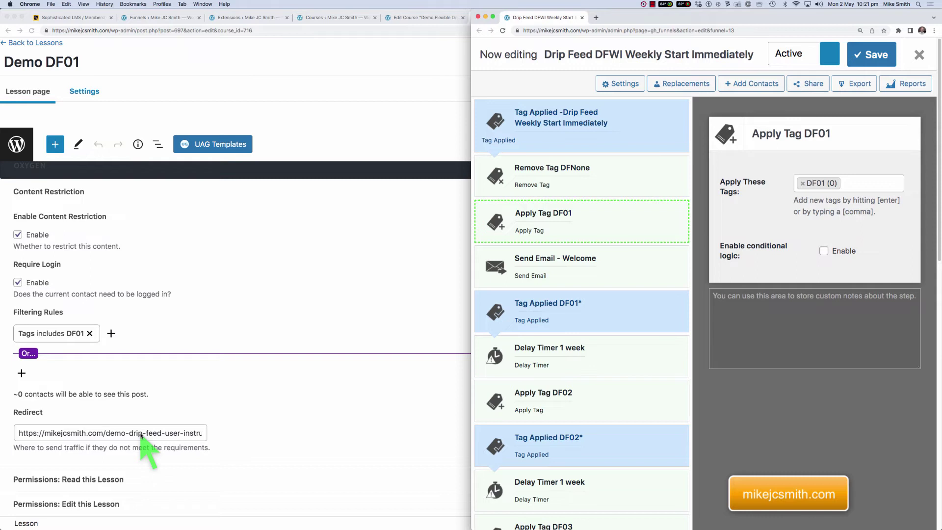
{"action": "mouse_move", "coordinate": [594, 213]}
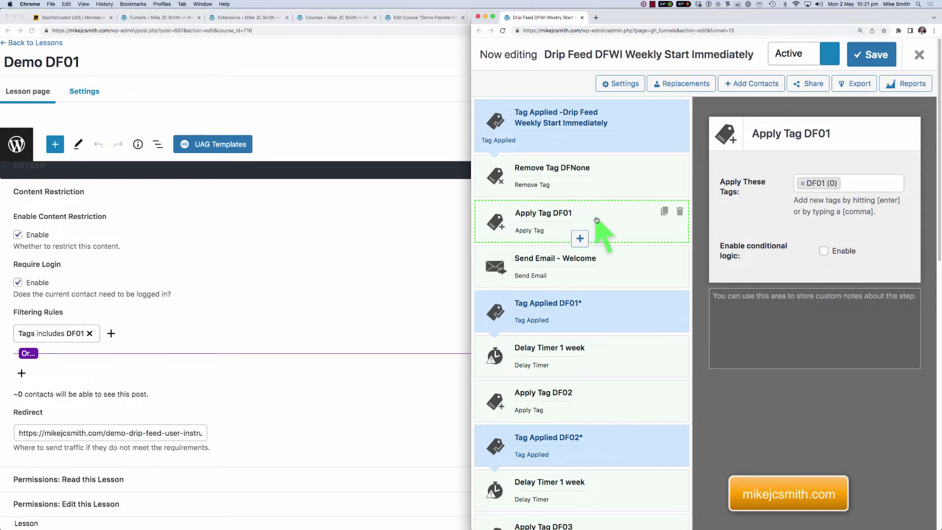
{"action": "left_click", "coordinate": [610, 271]}
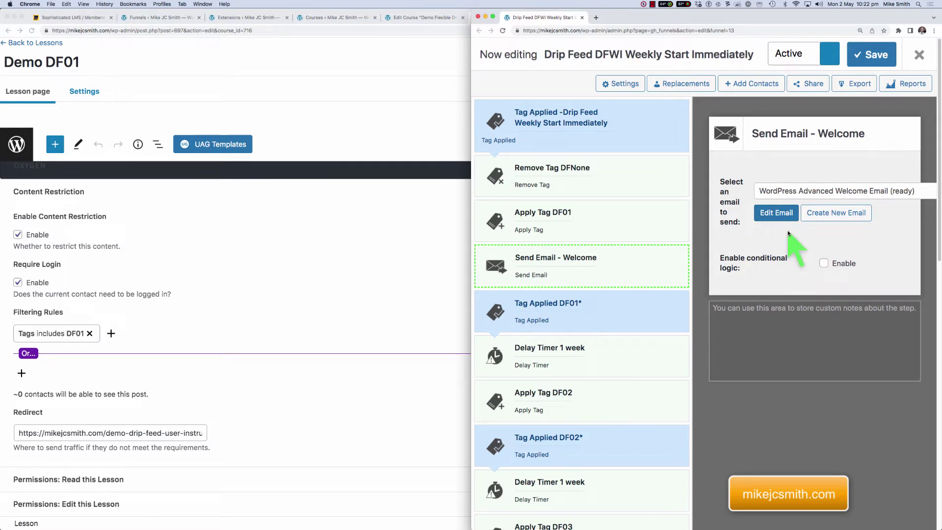
Switch to the Miro board and examine the email notifications in the Content Control and Monitoring diagram.
{"action": "left_click", "coordinate": [87, 21]}
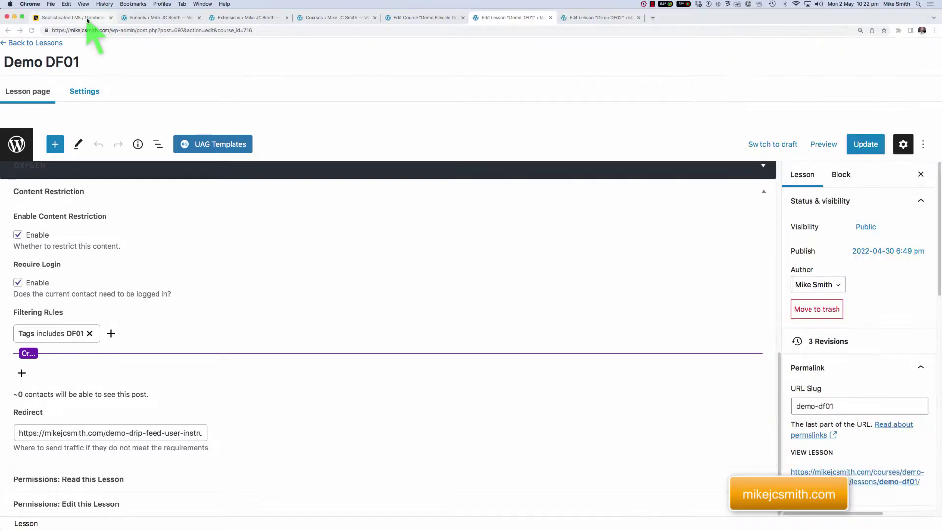
{"action": "left_click", "coordinate": [86, 17]}
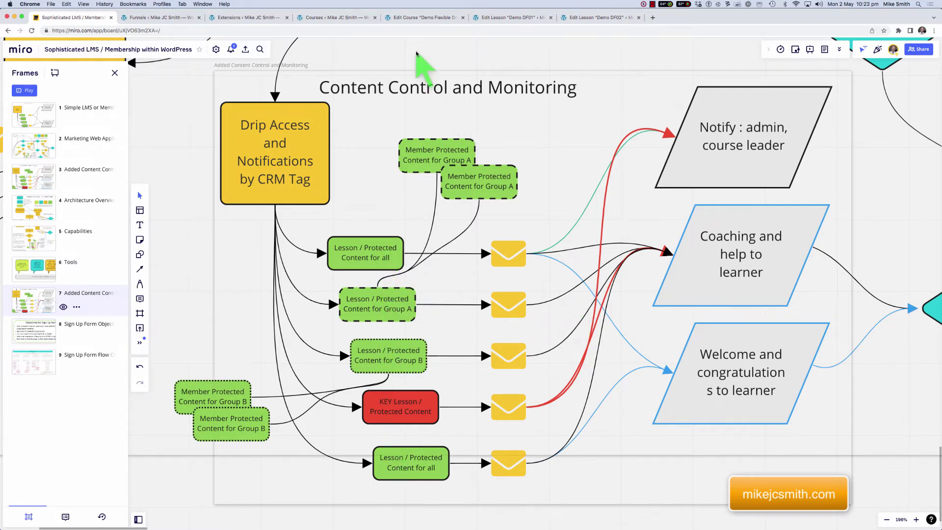
Compare the Content Restriction filtering rules of lessons Demo DF01 and Demo DF02, and relate them to the Miro diagram's group-protected content.
{"action": "left_click", "coordinate": [420, 17]}
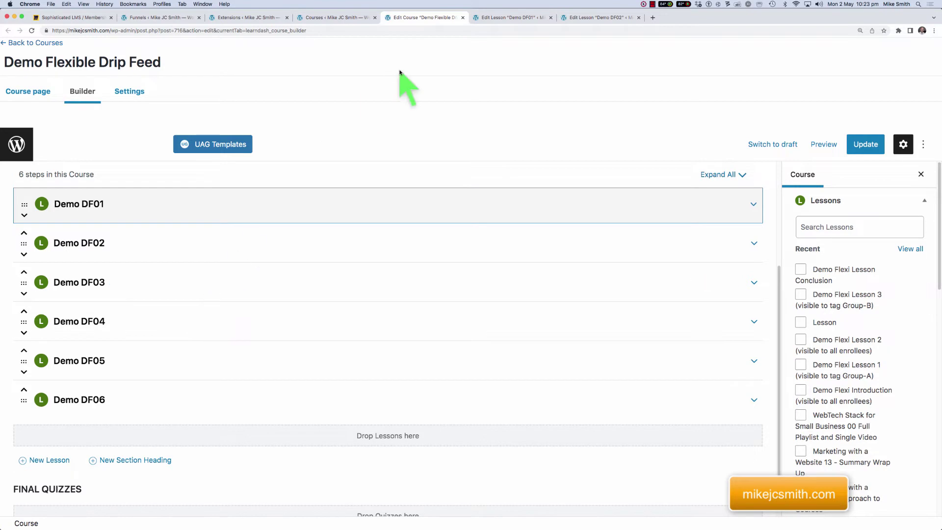
{"action": "left_click", "coordinate": [515, 20]}
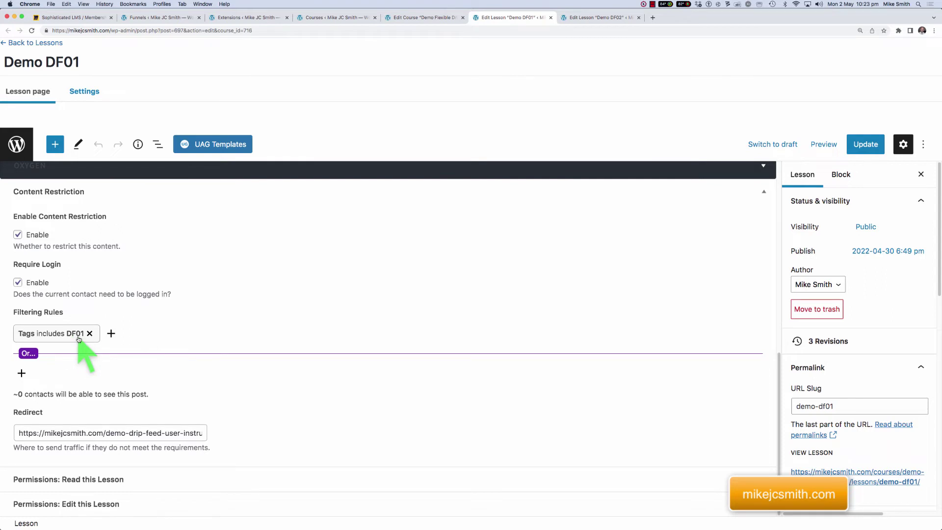
{"action": "left_click", "coordinate": [602, 21]}
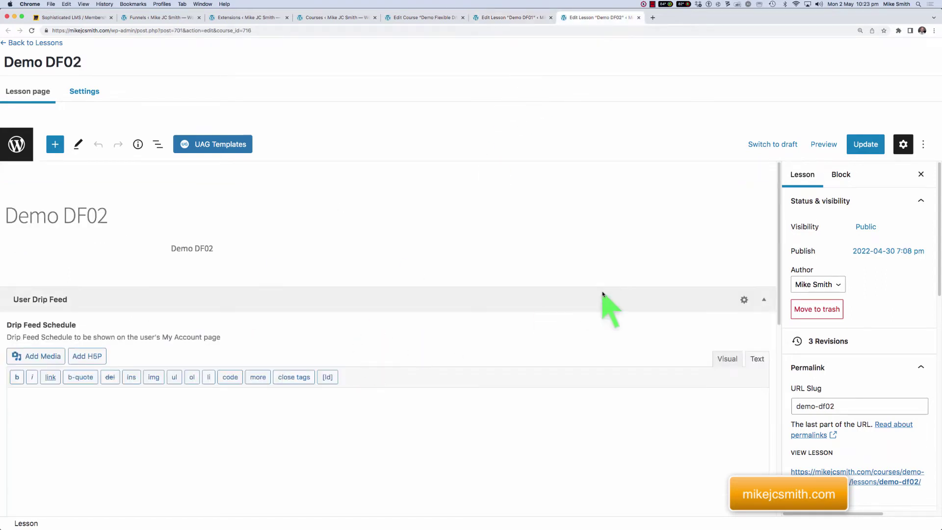
{"action": "scroll", "coordinate": [603, 293], "scroll_direction": "down", "scroll_amount": 7}
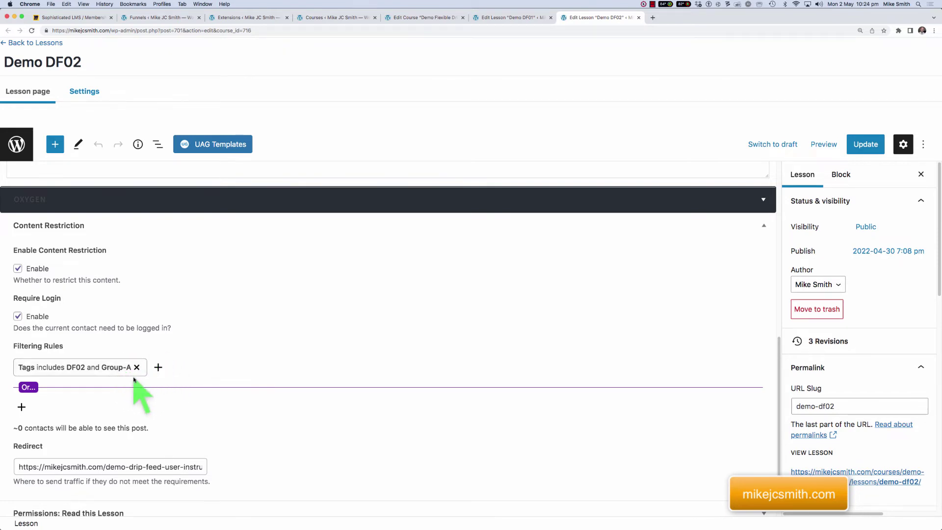
{"action": "left_click", "coordinate": [90, 20]}
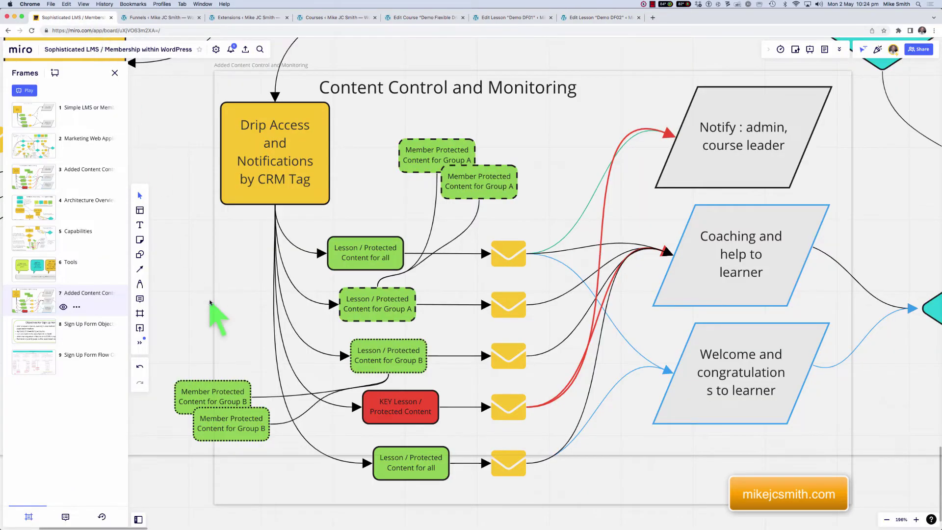
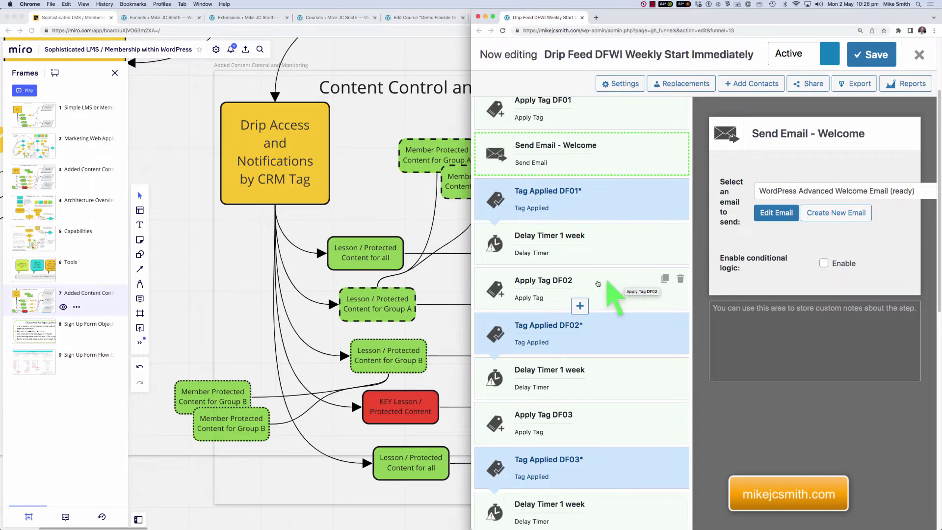
Try a wait of 2 on the delay timer following Tag Applied DF01, and restore it to 1 with Weeks as the unit.
{"action": "left_click", "coordinate": [614, 243]}
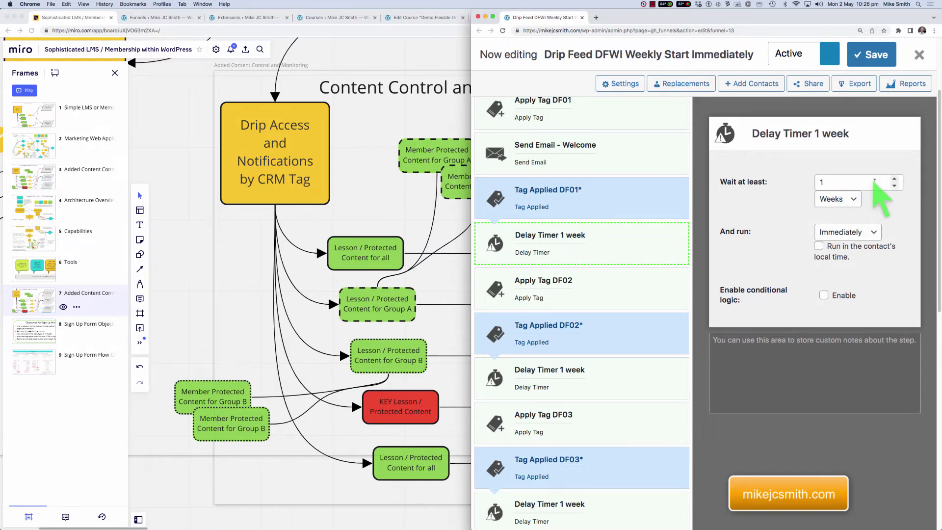
{"action": "left_click", "coordinate": [894, 179]}
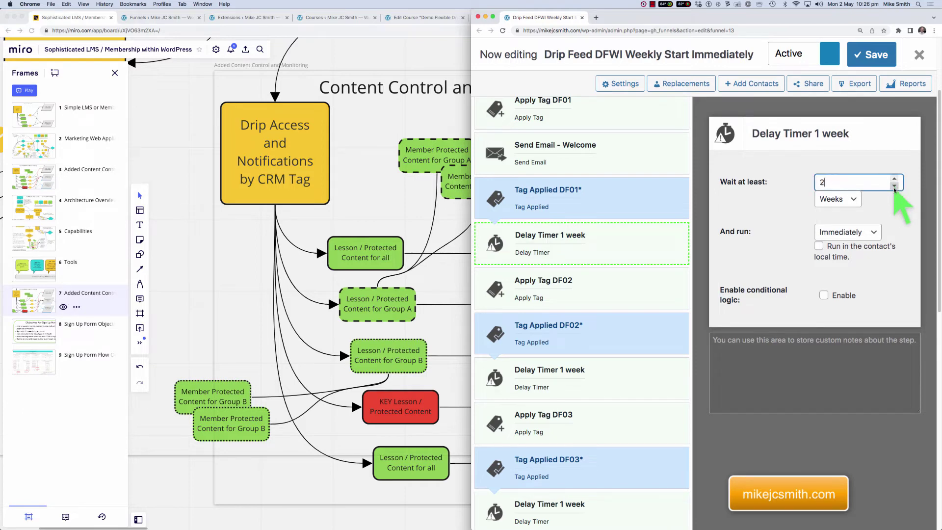
{"action": "left_click", "coordinate": [893, 190]}
{"action": "left_click", "coordinate": [852, 197]}
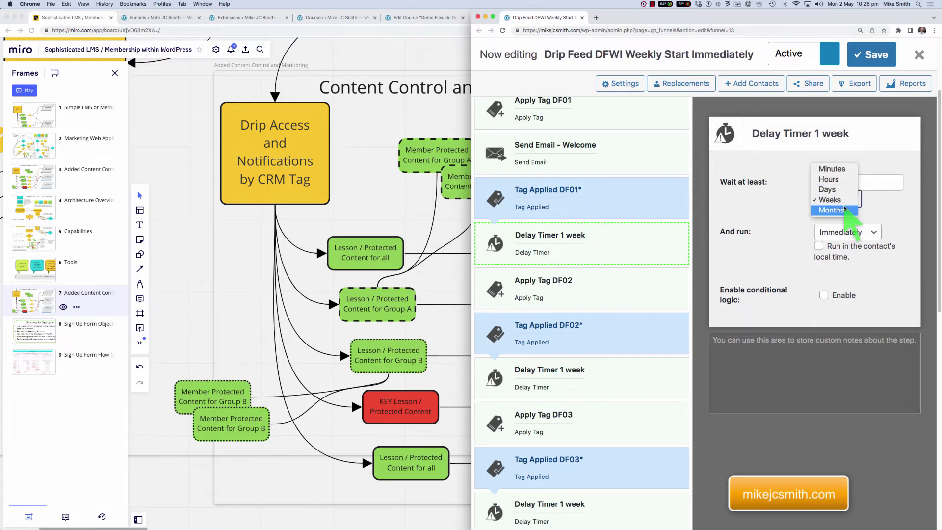
{"action": "left_click", "coordinate": [847, 200]}
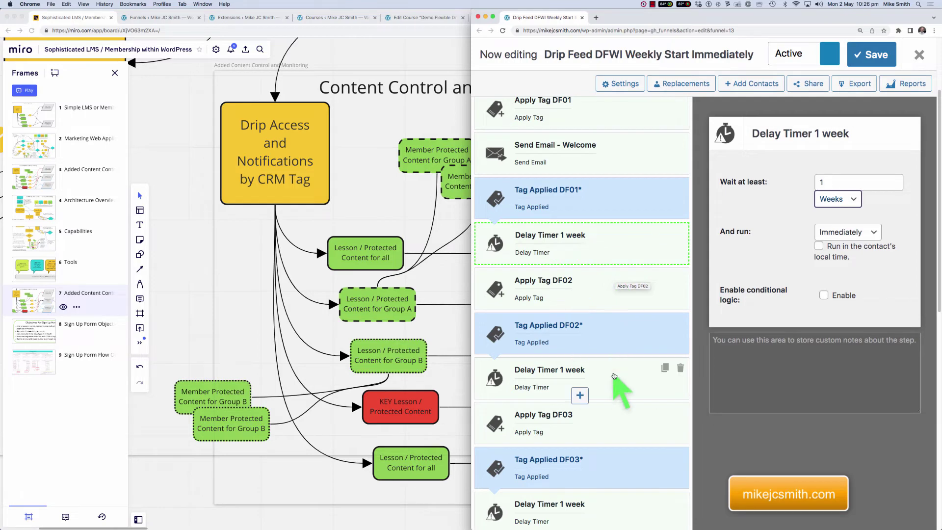
Review the funnel's repeating sequence of tag triggers, delay timers and apply-tag steps.
{"action": "scroll", "coordinate": [610, 425], "scroll_direction": "down", "scroll_amount": 5}
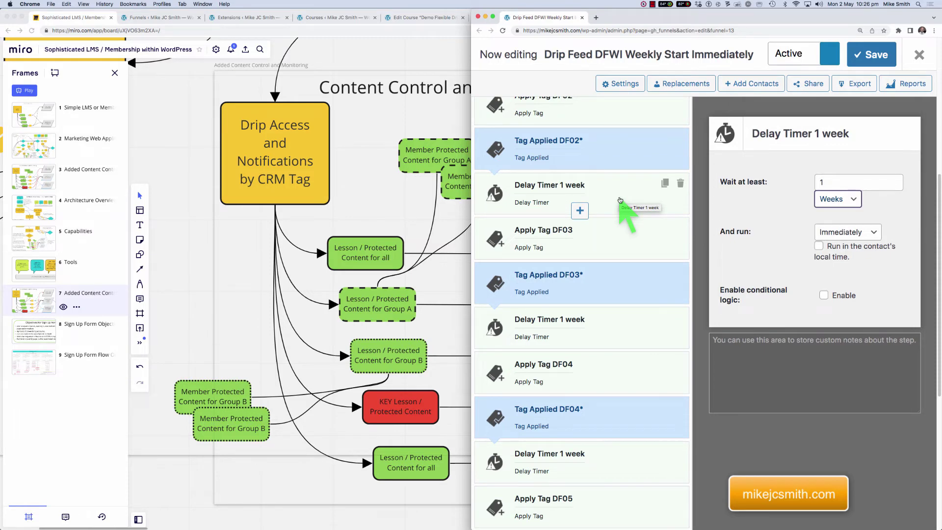
{"action": "scroll", "coordinate": [620, 200], "scroll_direction": "up", "scroll_amount": 2}
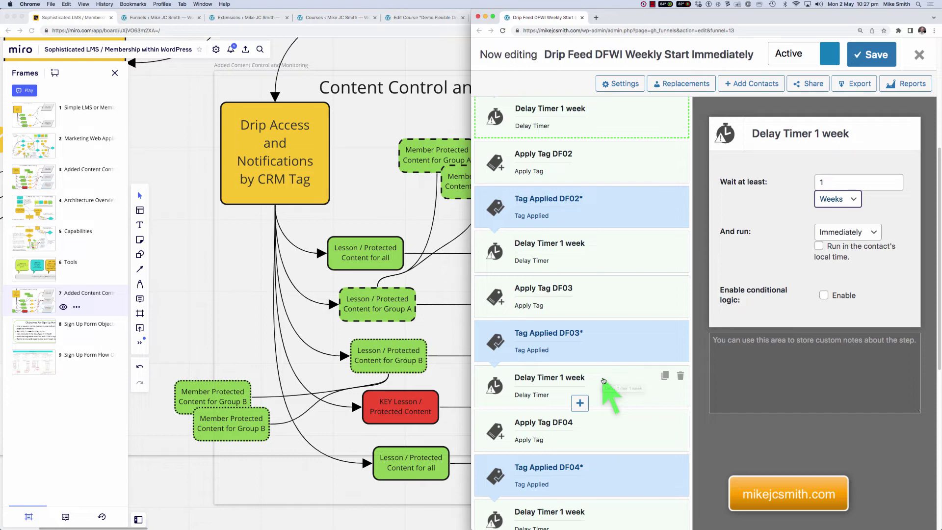
{"action": "scroll", "coordinate": [604, 388], "scroll_direction": "up", "scroll_amount": 5}
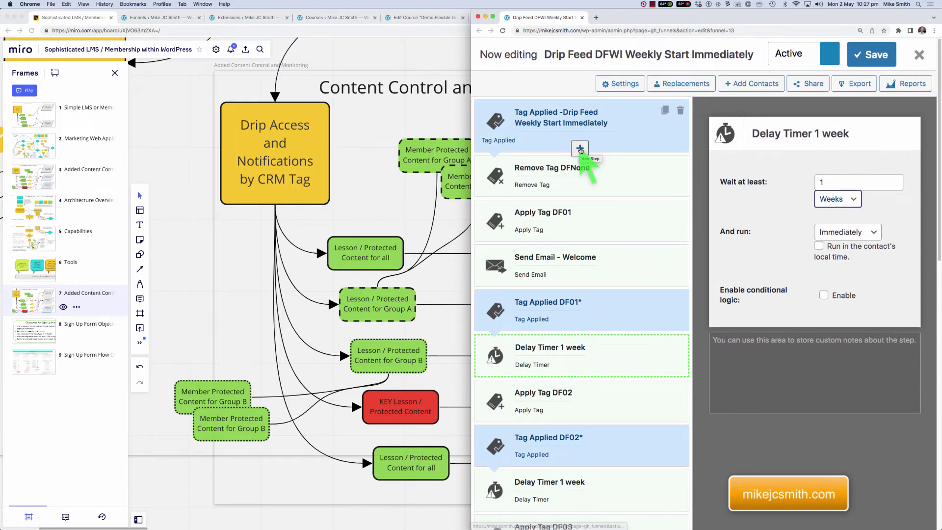
Insert a Date Timer action after the funnel's first Tag Applied step and open its wait-till date for editing.
{"action": "left_click", "coordinate": [580, 149]}
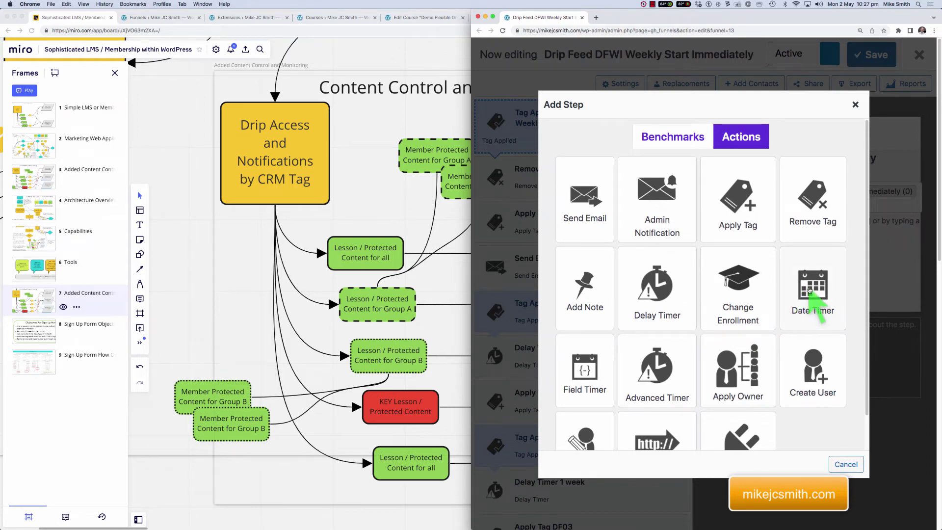
{"action": "left_click", "coordinate": [809, 289]}
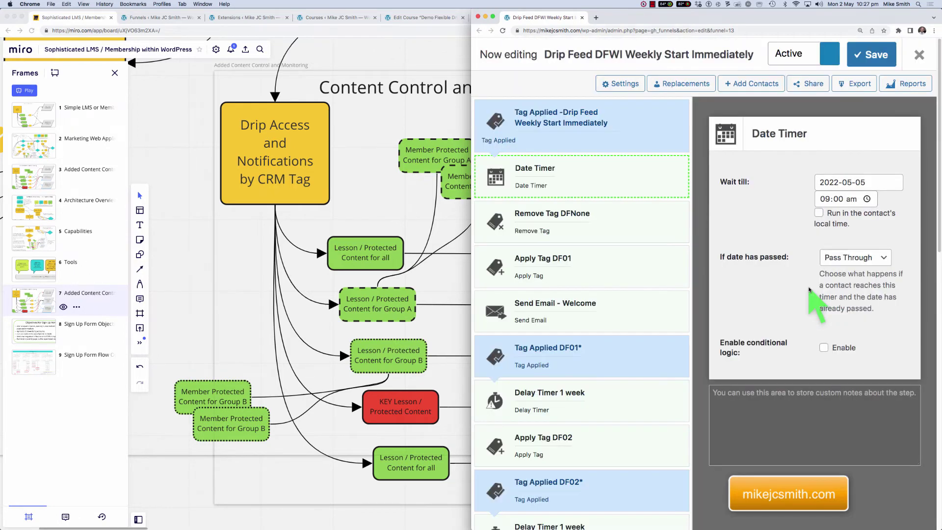
{"action": "left_click", "coordinate": [630, 174]}
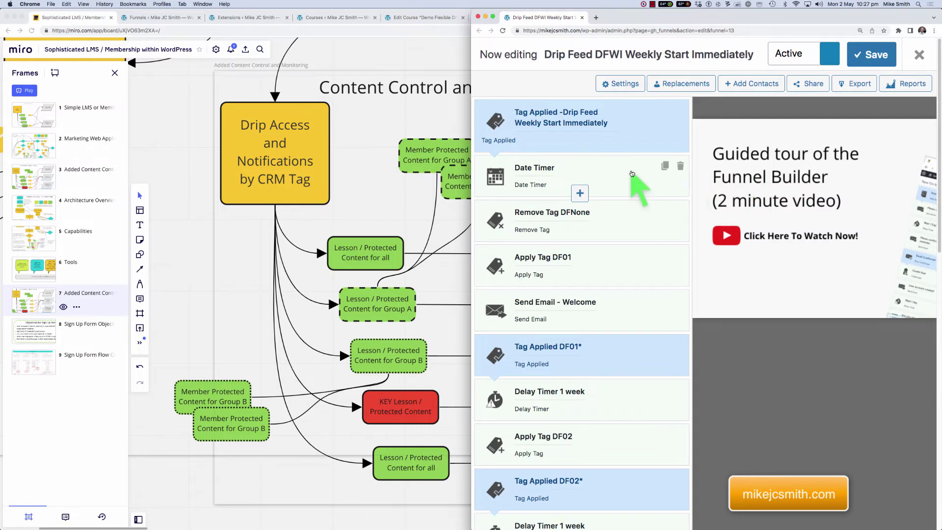
{"action": "left_click", "coordinate": [632, 174]}
{"action": "left_click", "coordinate": [868, 183]}
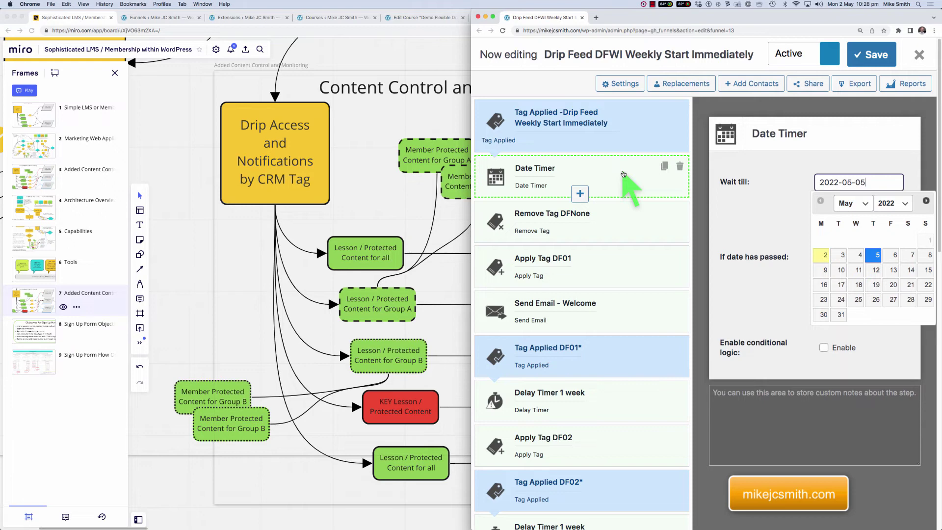
Delete the Date Timer step from the funnel.
{"action": "left_click", "coordinate": [680, 167]}
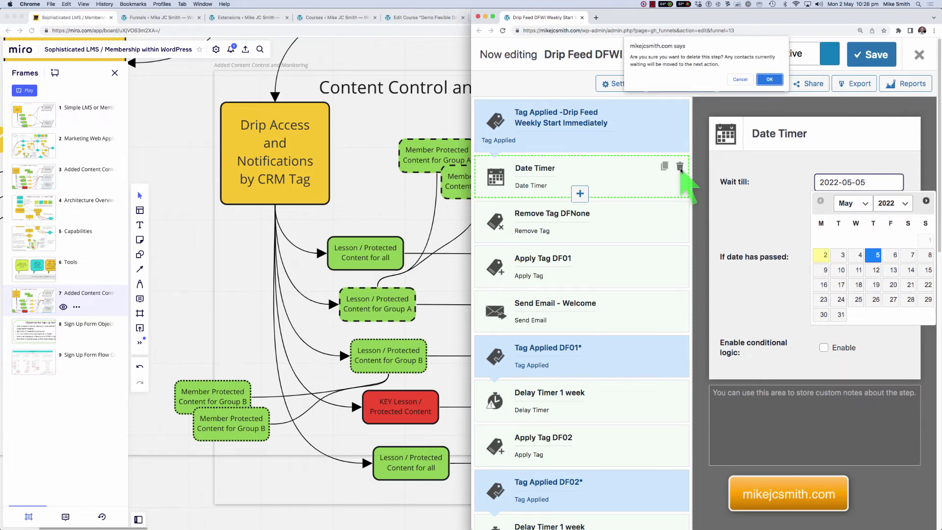
{"action": "left_click", "coordinate": [767, 79]}
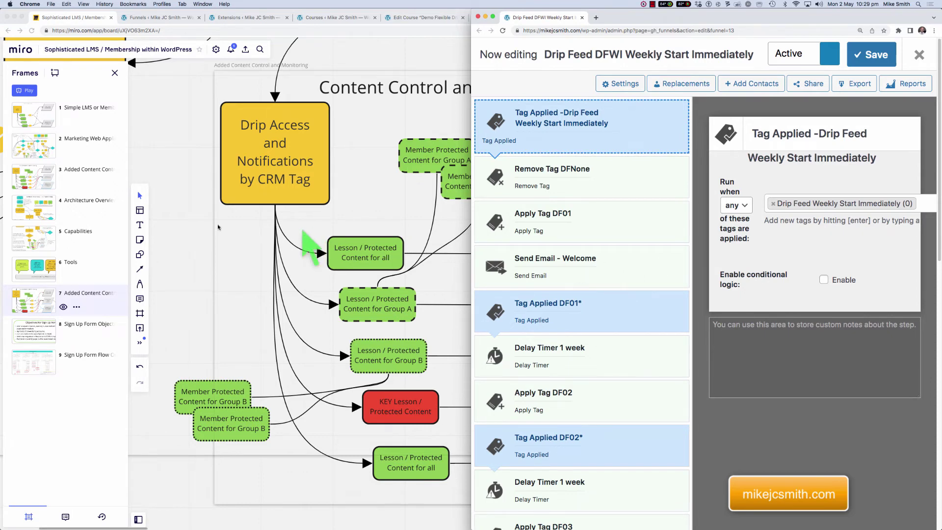
Go to the Capabilities frame on the Miro board.
{"action": "left_click", "coordinate": [42, 241]}
{"action": "left_click", "coordinate": [41, 240]}
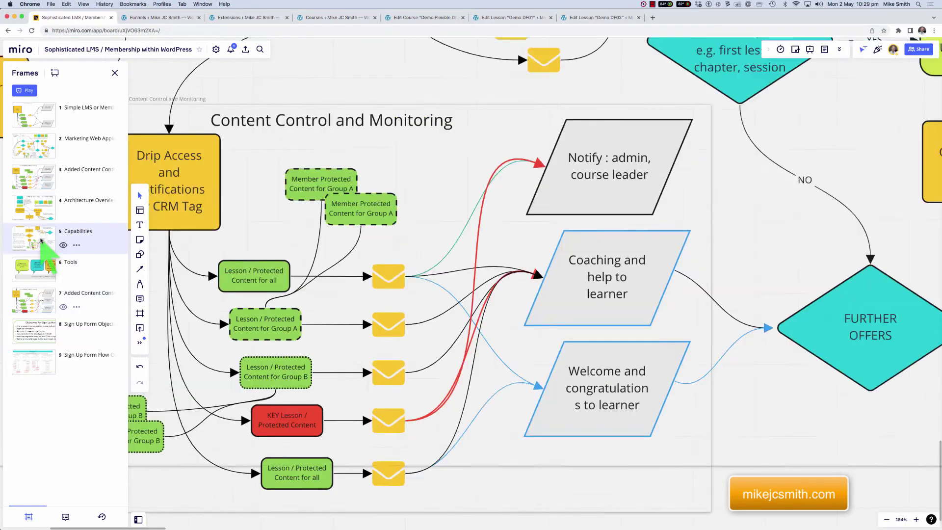